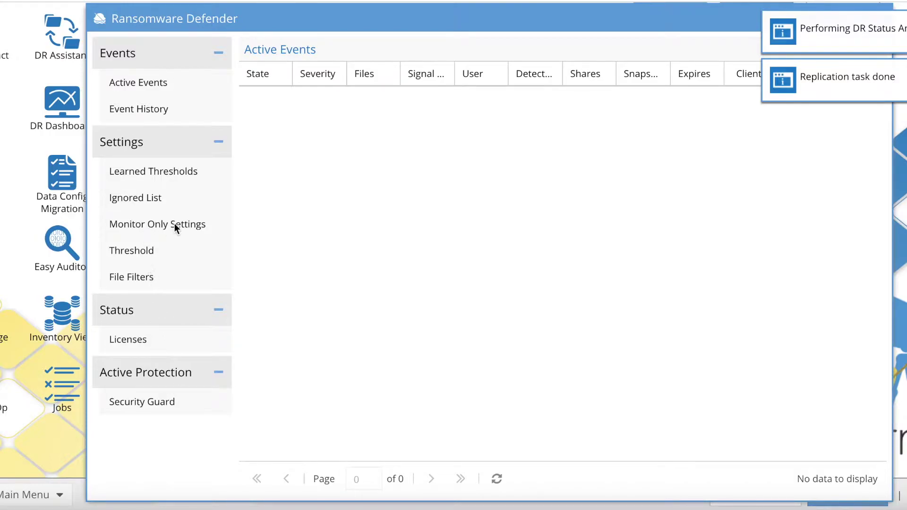
Open the Ignored List page under Settings to view ignored paths, users and client IPs.
left_click(147, 197)
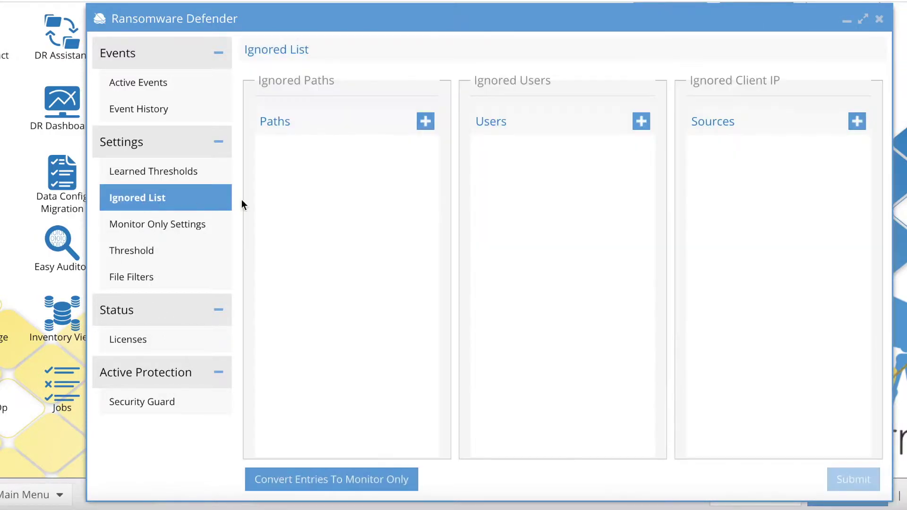
Try adding an ECS ignored path and an ECS ignored user on vdc2, cancelling both.
left_click(425, 122)
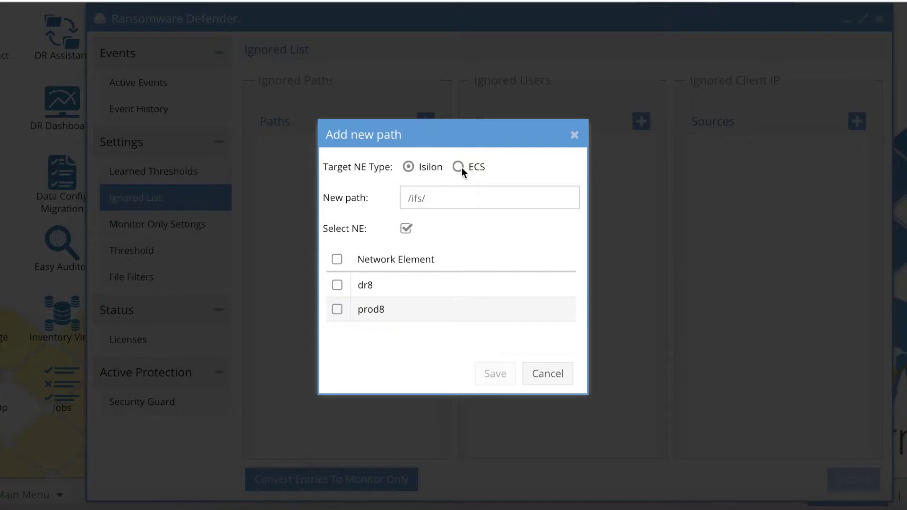
left_click(459, 167)
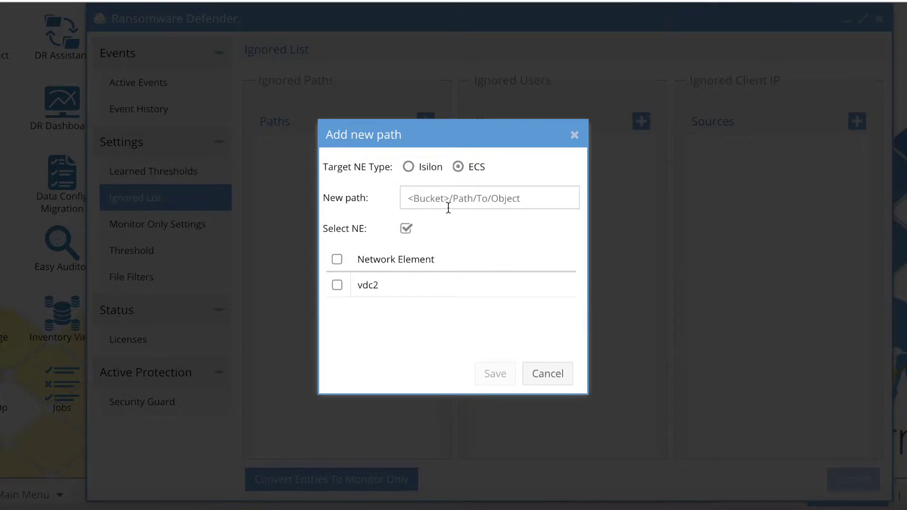
left_click(550, 373)
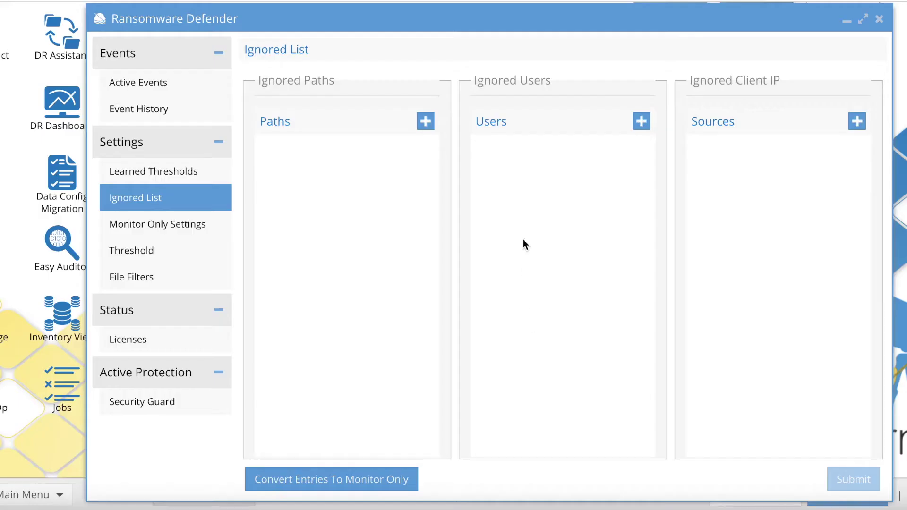
left_click(642, 121)
left_click(458, 169)
left_click(456, 203)
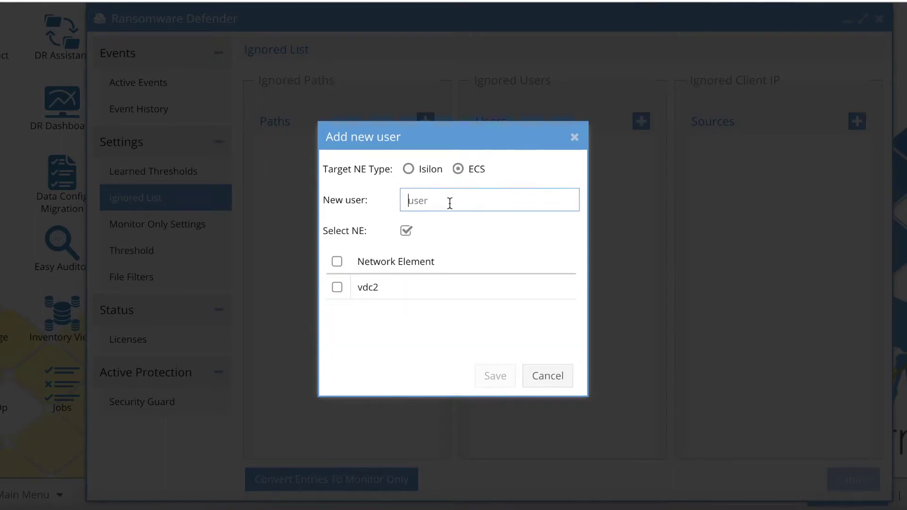
left_click(337, 288)
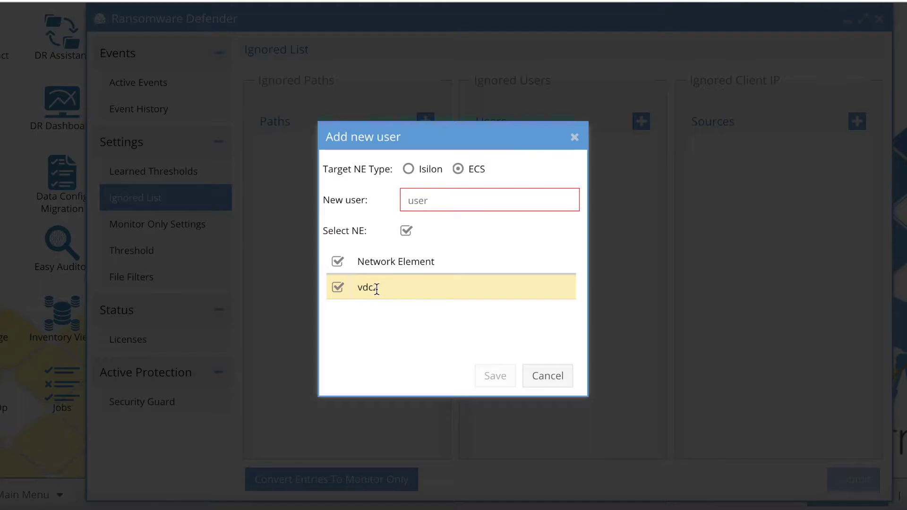
left_click(548, 381)
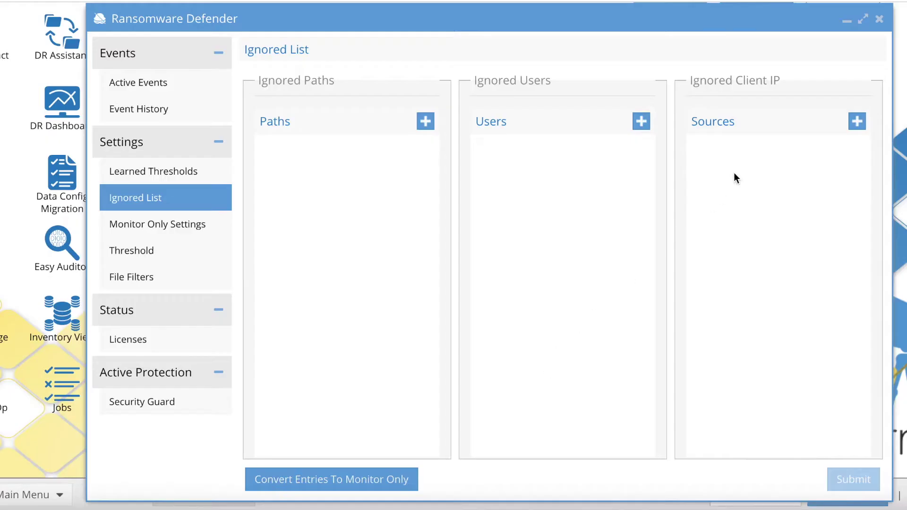
Try adding an ECS monitor-only path on vdc2, cancel it, and bring up File Filters.
left_click(161, 232)
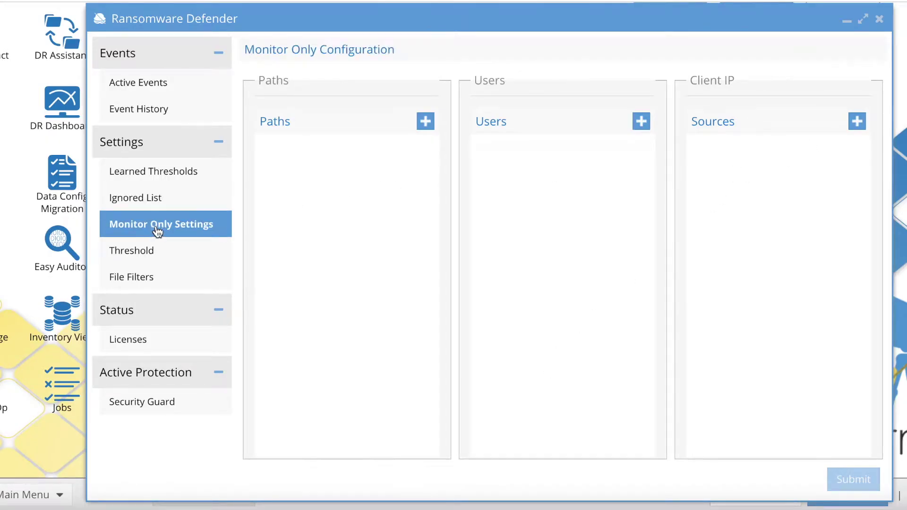
left_click(426, 122)
left_click(458, 169)
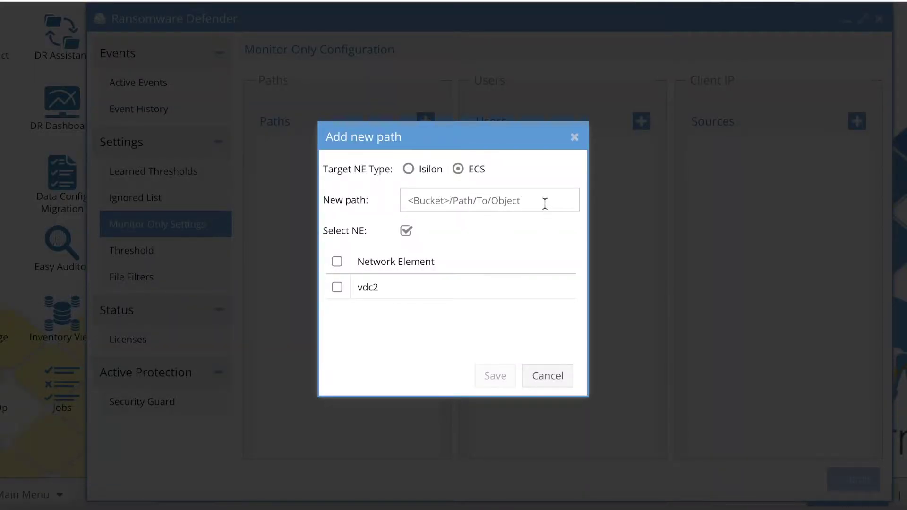
left_click(358, 290)
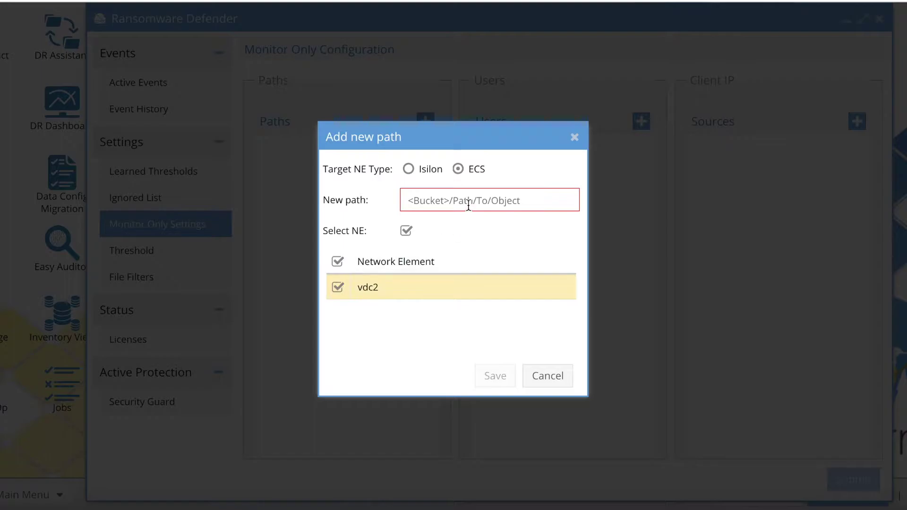
left_click(527, 378)
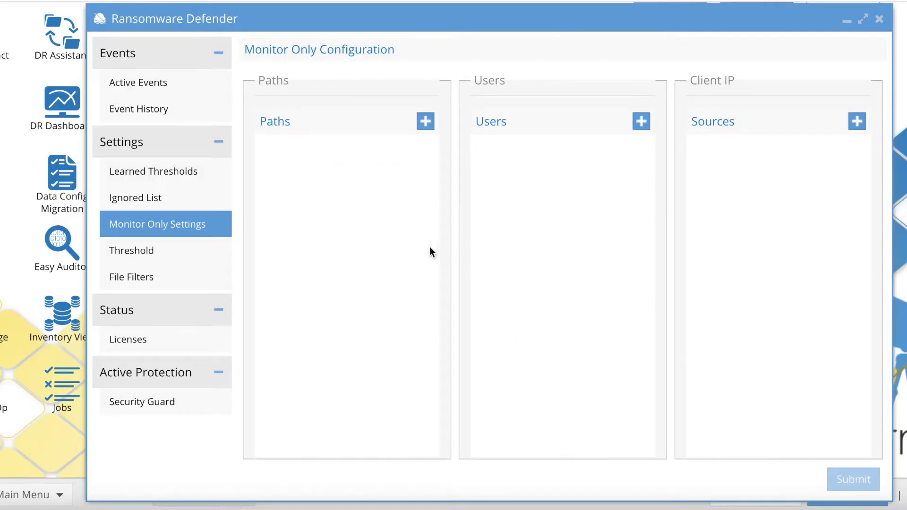
left_click(157, 279)
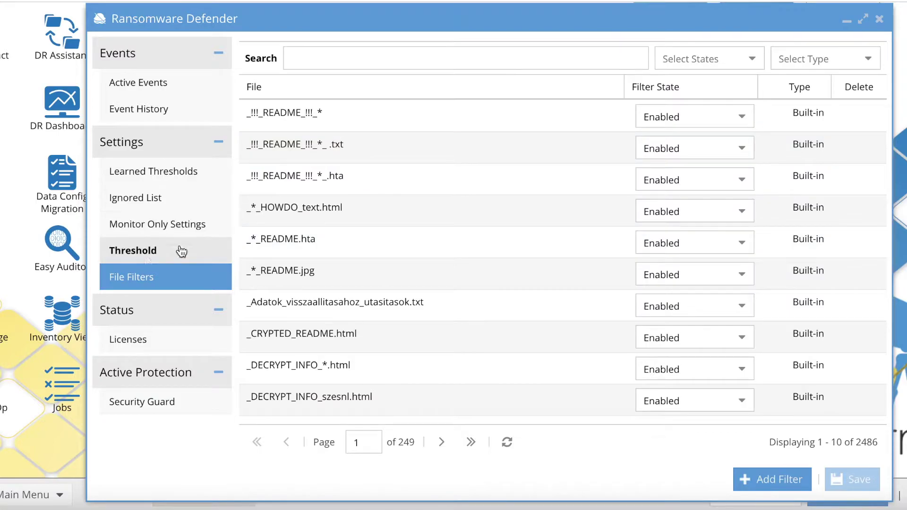
Review the Threshold settings page.
left_click(151, 253)
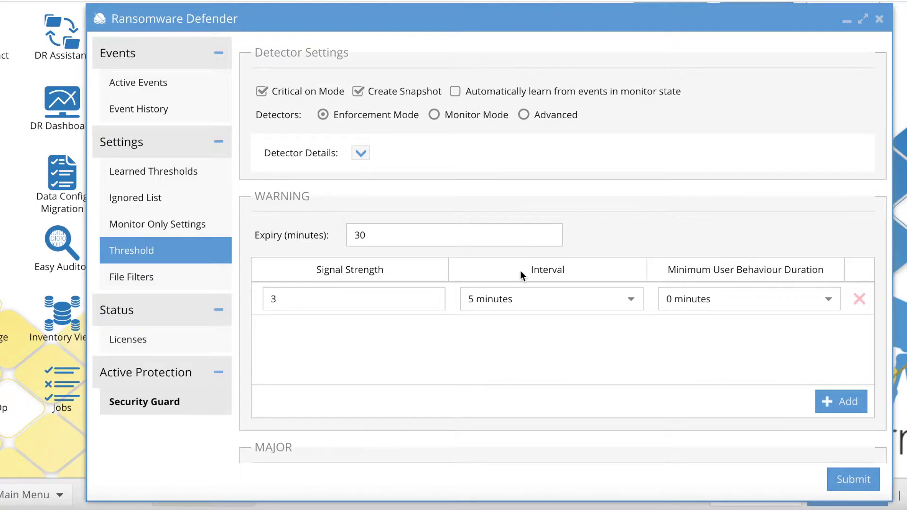
scroll(617, 231, "down", 5)
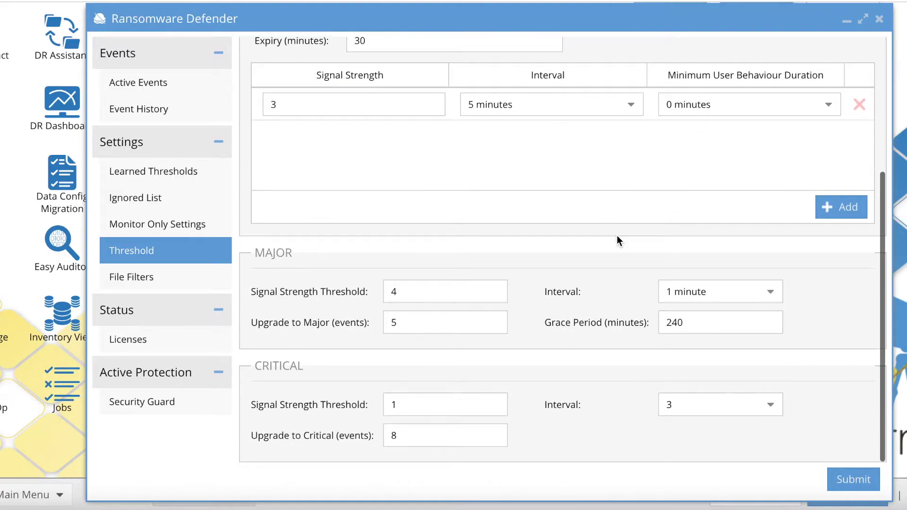
scroll(618, 235, "up", 5)
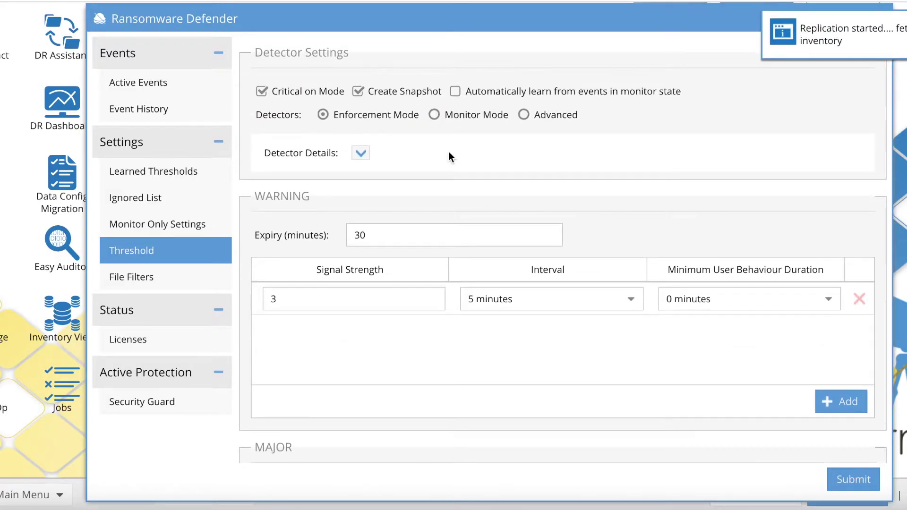
Return to Active Events, maximize the window, then minimize it to the desktop.
left_click(151, 84)
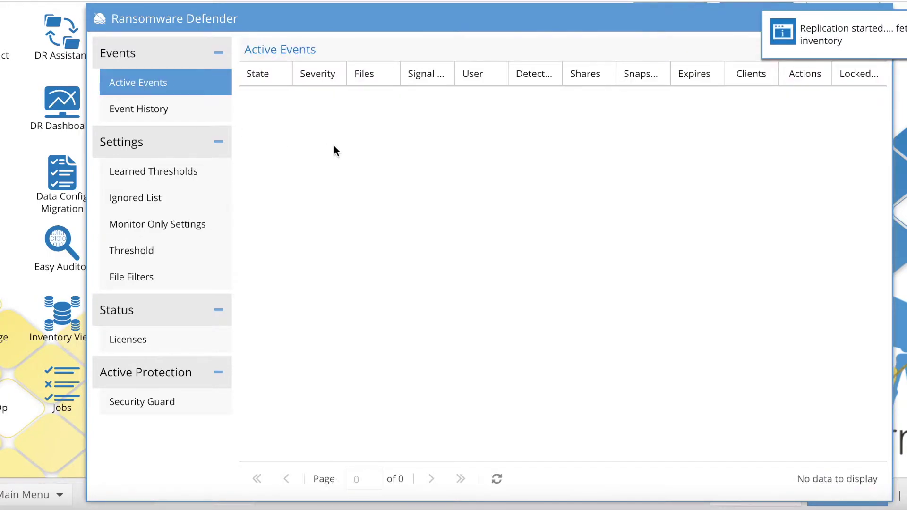
double_click(385, 22)
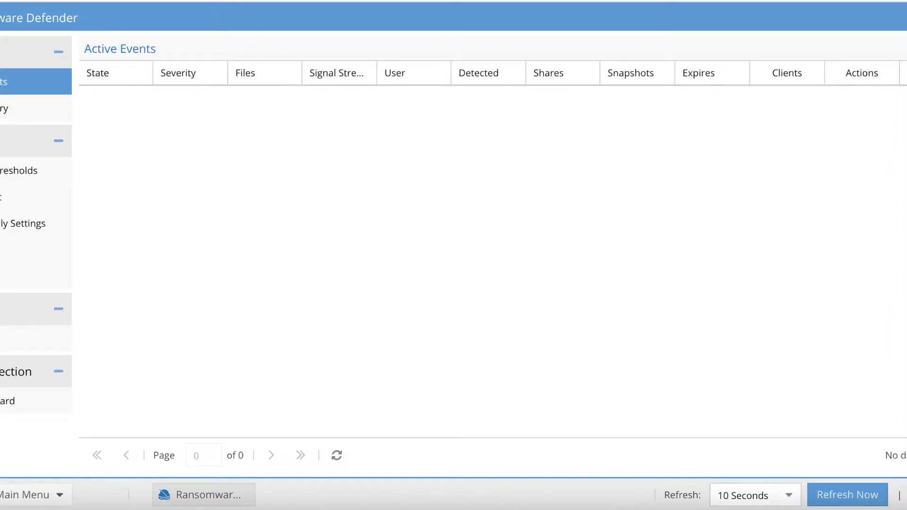
left_click(903, 17)
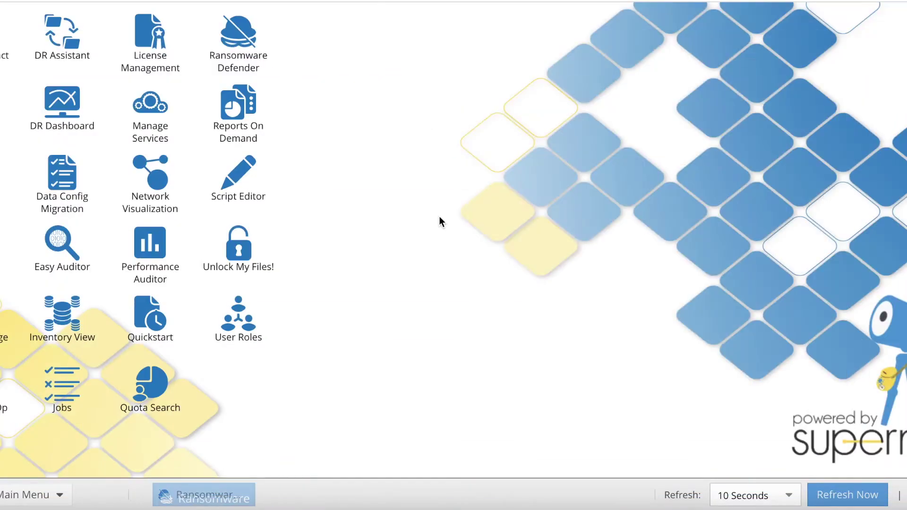
Browse vdc2 > Configuration > Namespaces > ns1 > Buckets > demo in Inventory View, then close it.
left_click(68, 343)
left_click(291, 117)
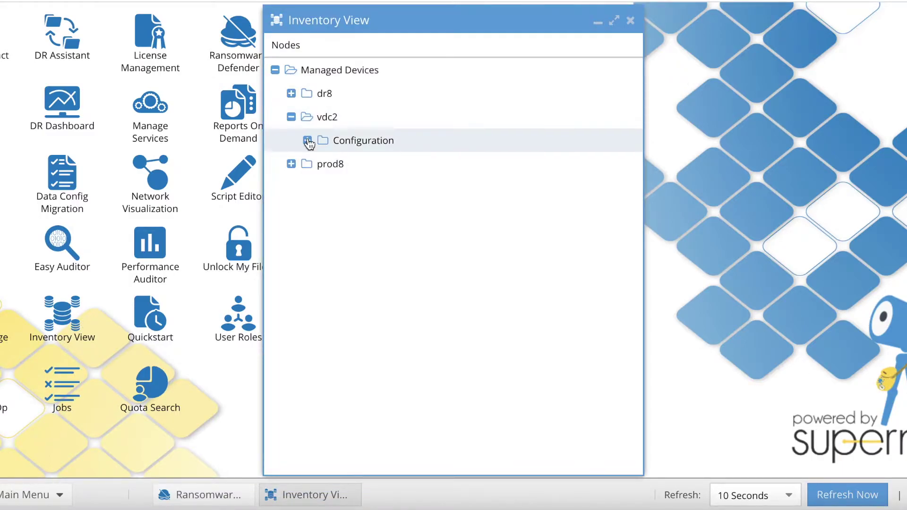
left_click(307, 141)
left_click(323, 164)
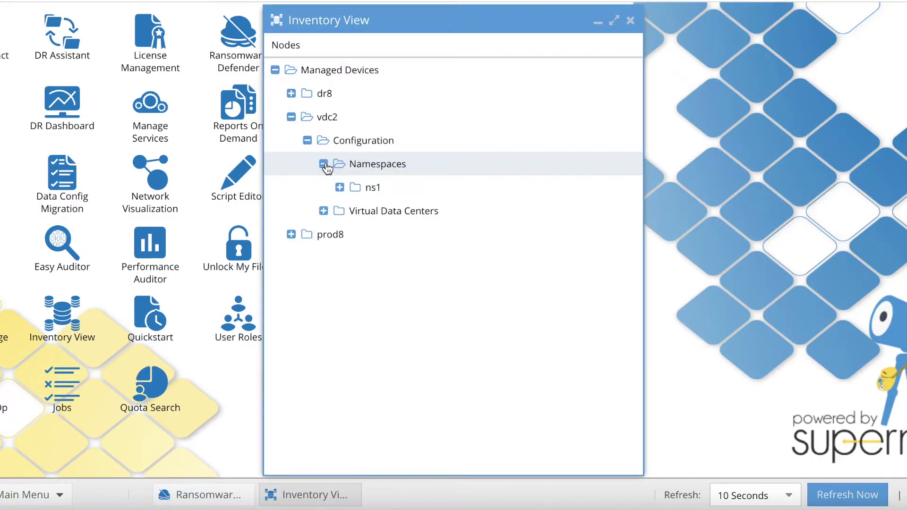
left_click(340, 188)
left_click(356, 211)
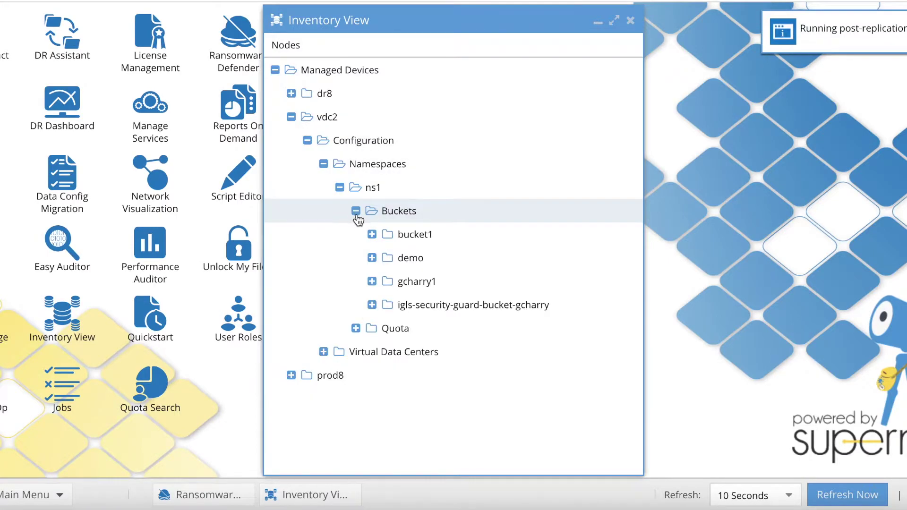
left_click(424, 259)
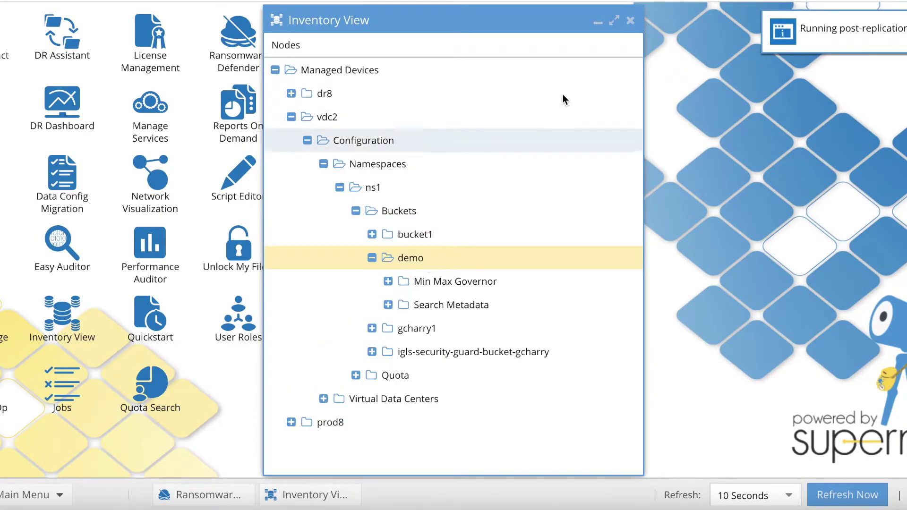
left_click(631, 21)
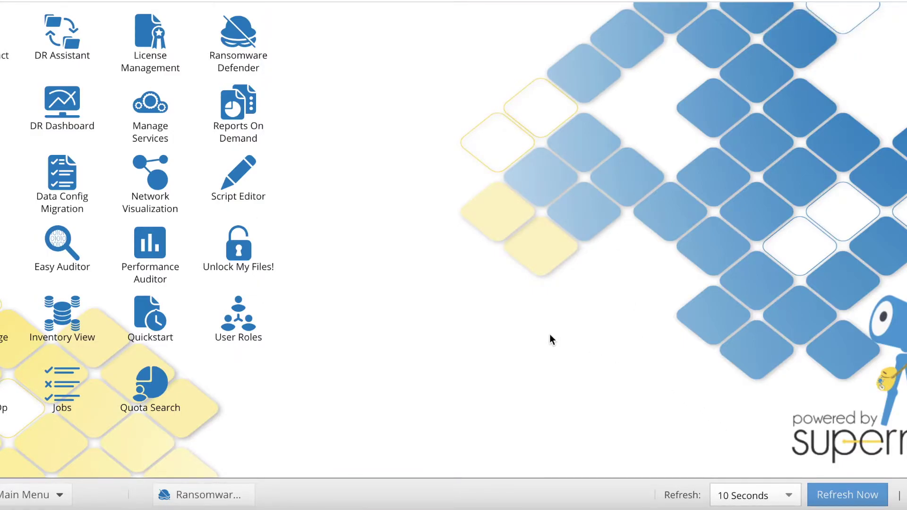
Re-upload the eight .locky files to the demo bucket in Cyberduck, overwriting the existing copies.
mouse_move(825, 501)
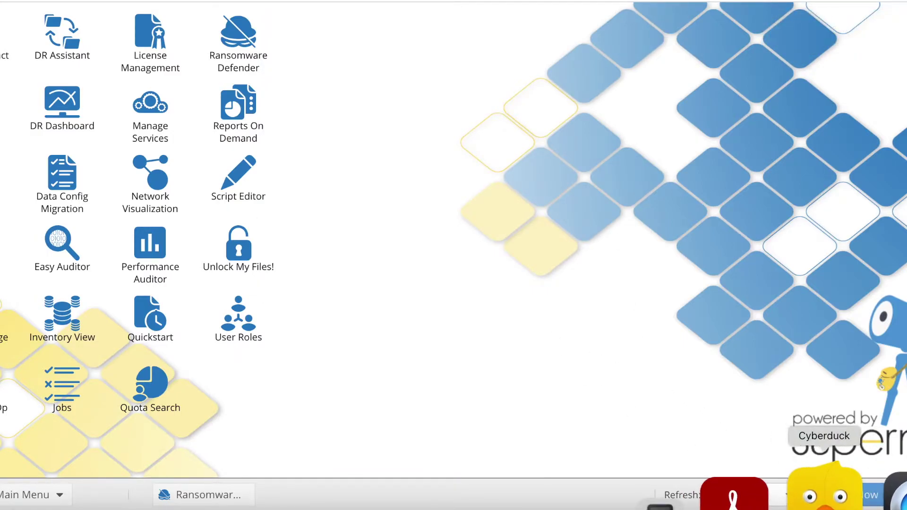
left_click(825, 496)
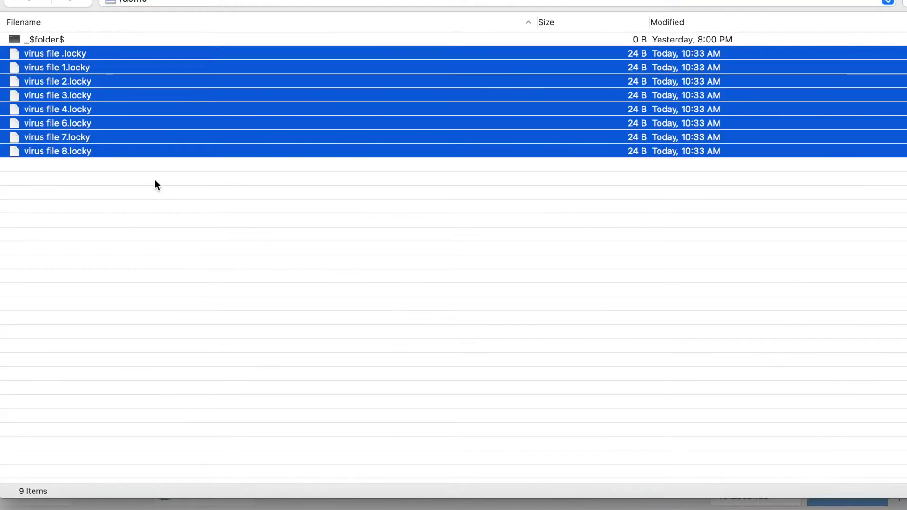
right_click(234, 208)
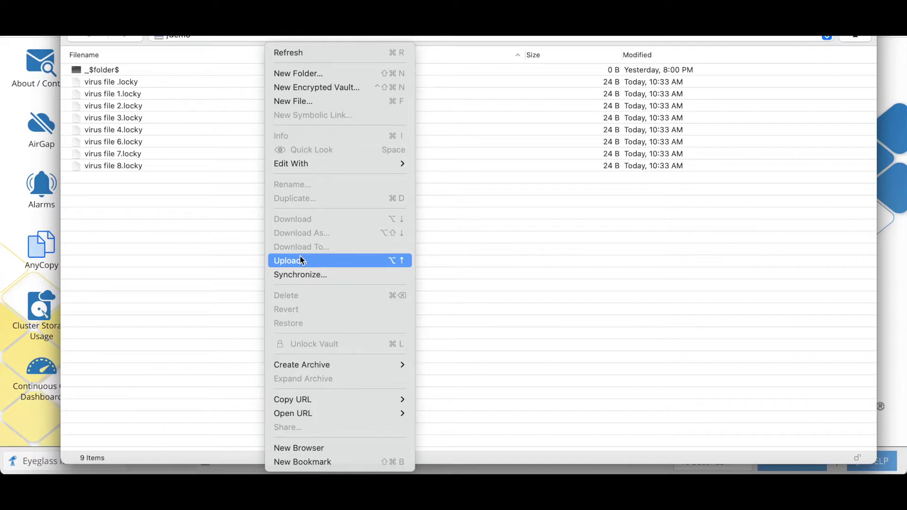
left_click(301, 260)
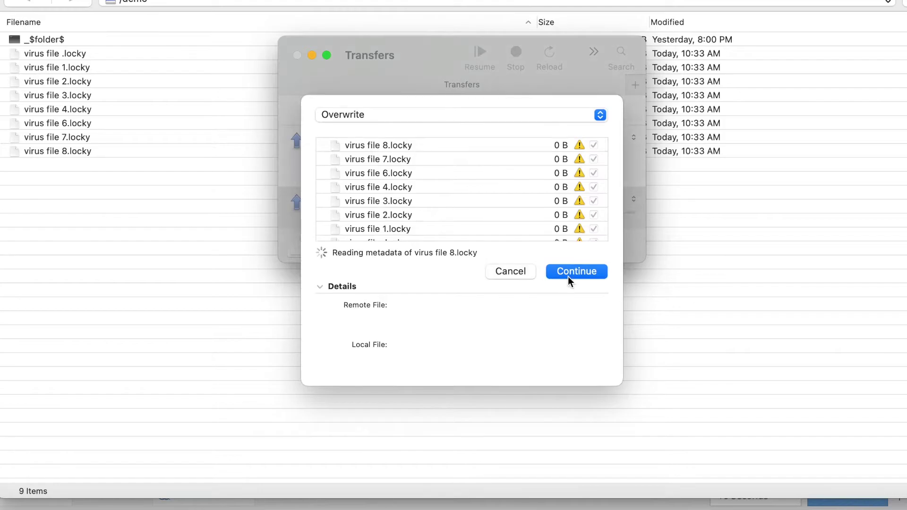
left_click(557, 269)
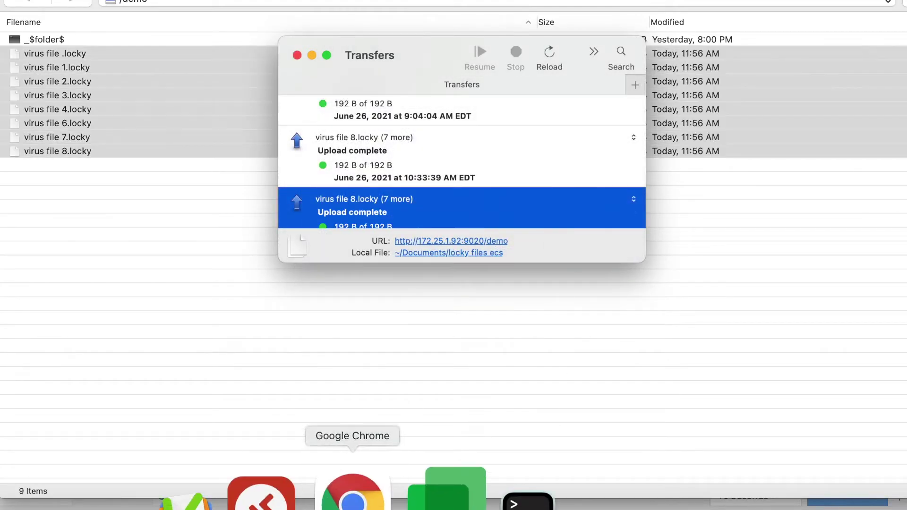
left_click(352, 498)
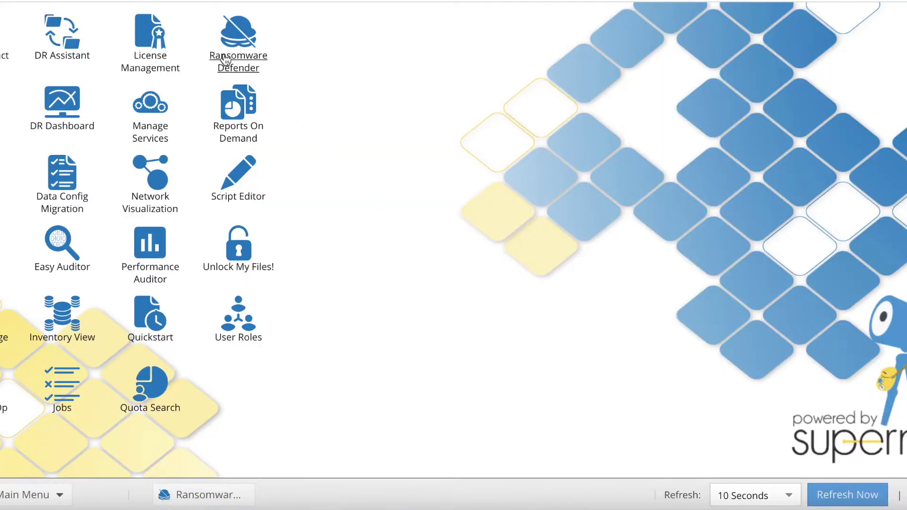
Open Ransomware Defender's active events and widen the User column to show full names.
left_click(248, 75)
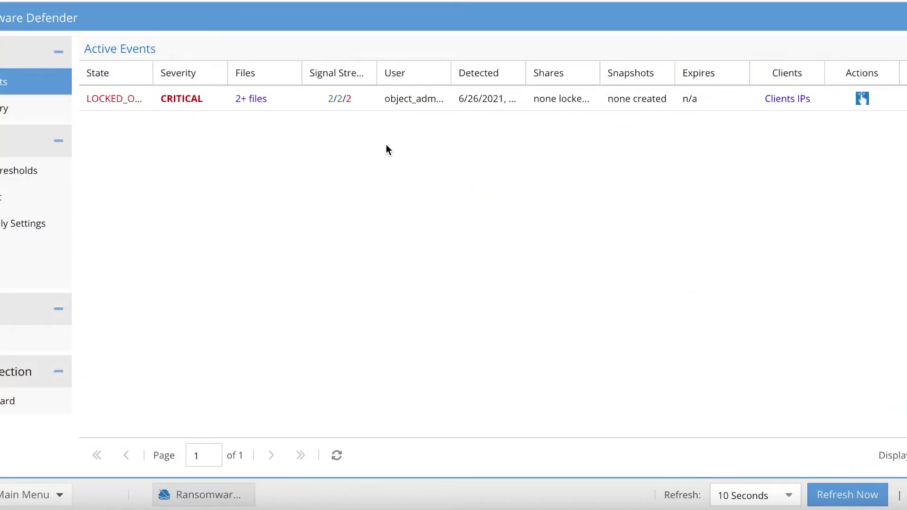
left_click_drag(445, 79, 459, 75)
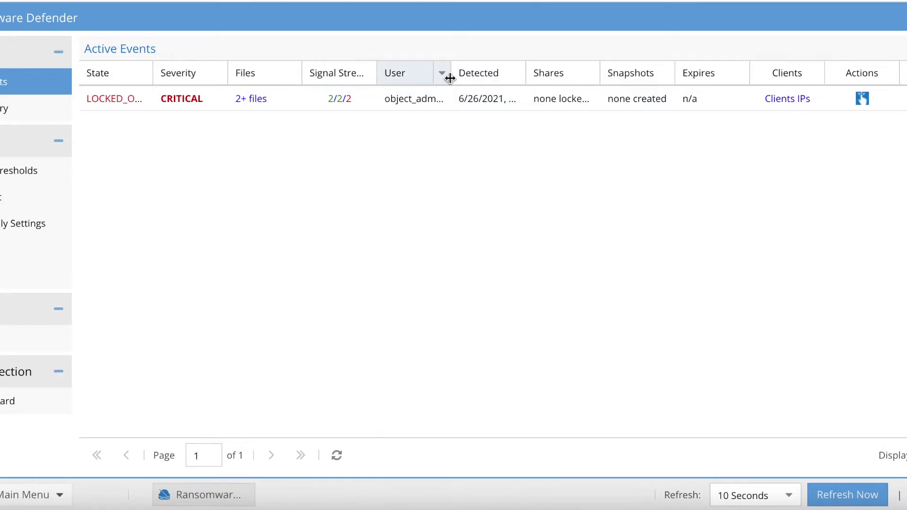
left_click_drag(451, 75, 492, 102)
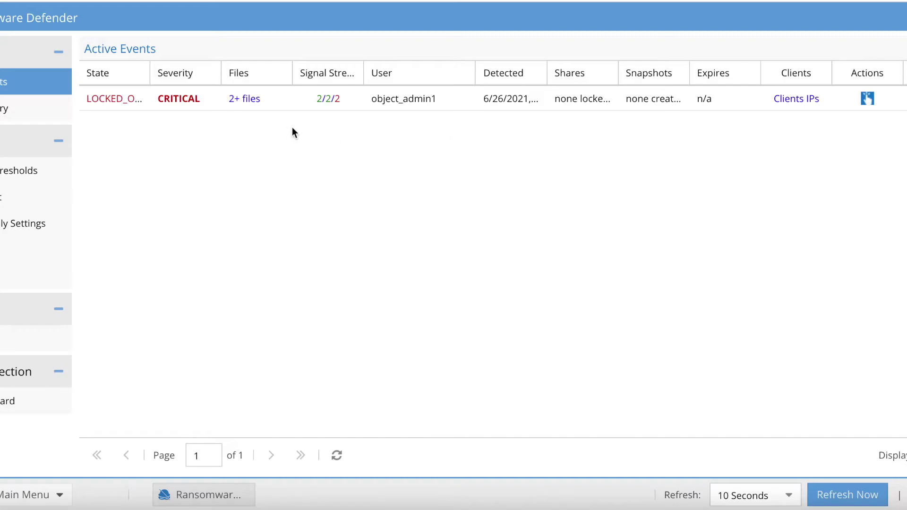
View all affected .locky files under vdc2 > ns1 > demo, then close the files browser.
left_click(240, 99)
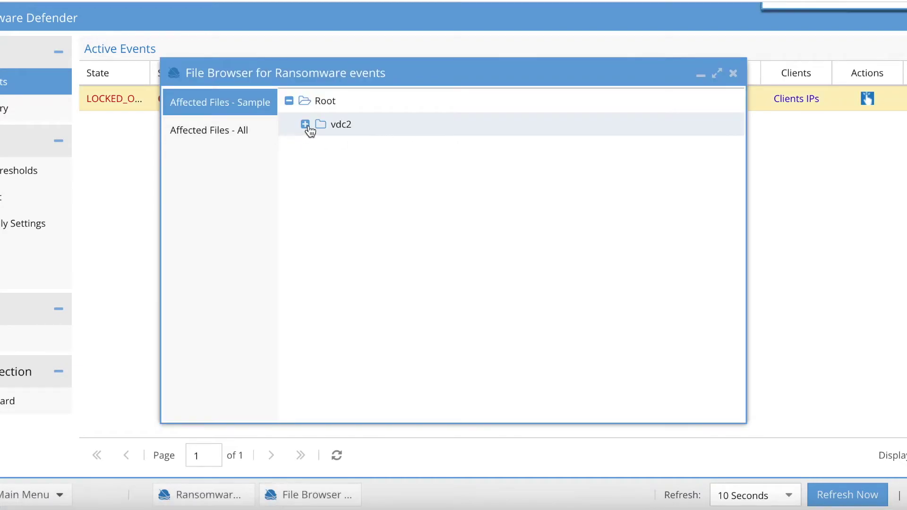
left_click(305, 124)
left_click(322, 147)
left_click(338, 172)
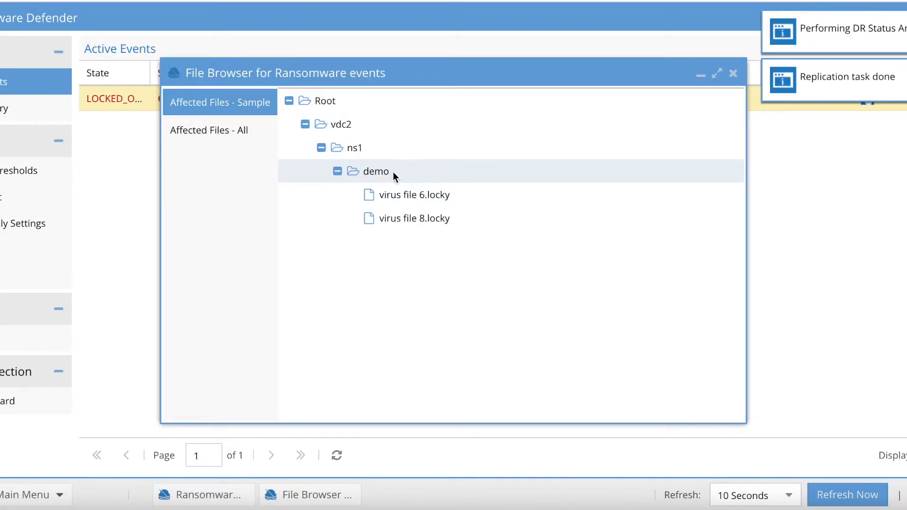
left_click(222, 132)
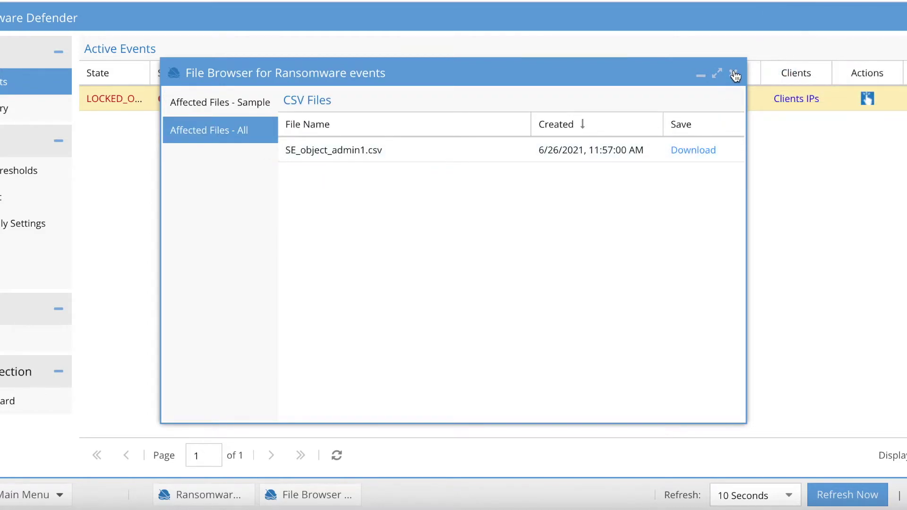
left_click(733, 75)
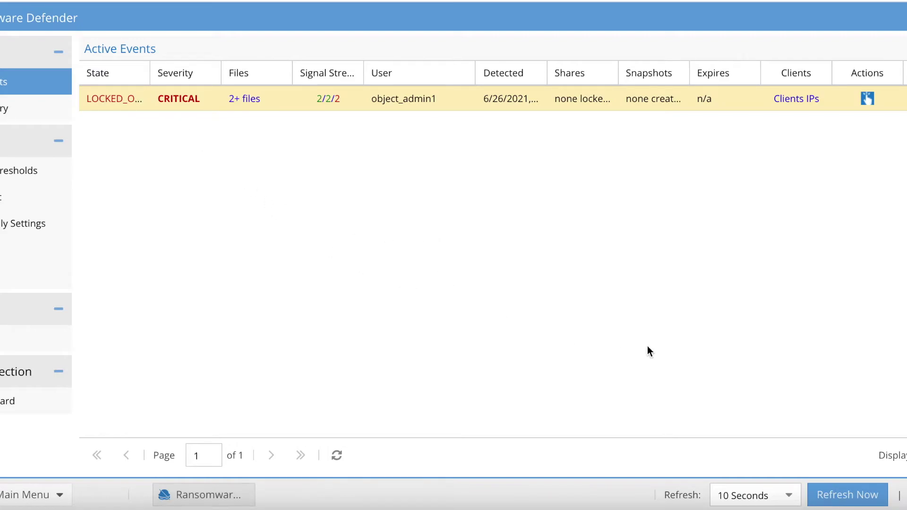
In Cyberduck, close Transfers and cancel the 'Listing directory demo failed' access key error.
left_click(836, 489)
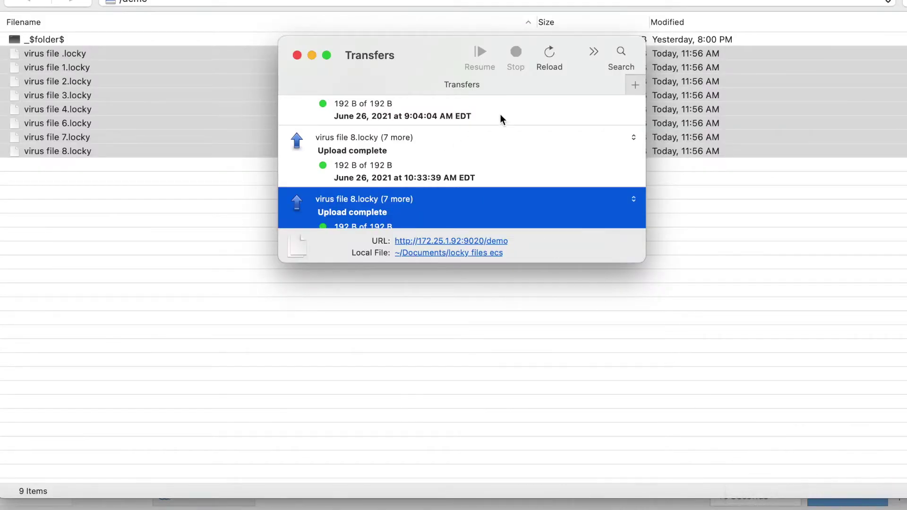
left_click(296, 55)
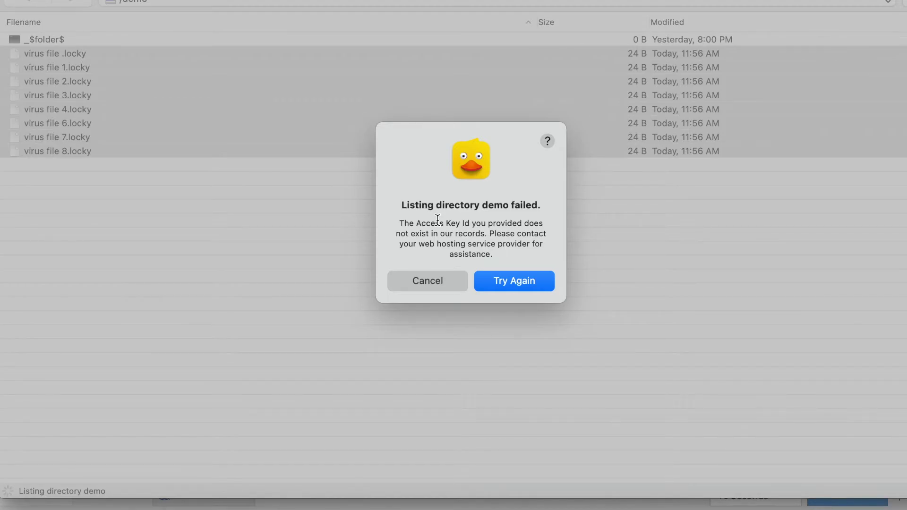
left_click(438, 282)
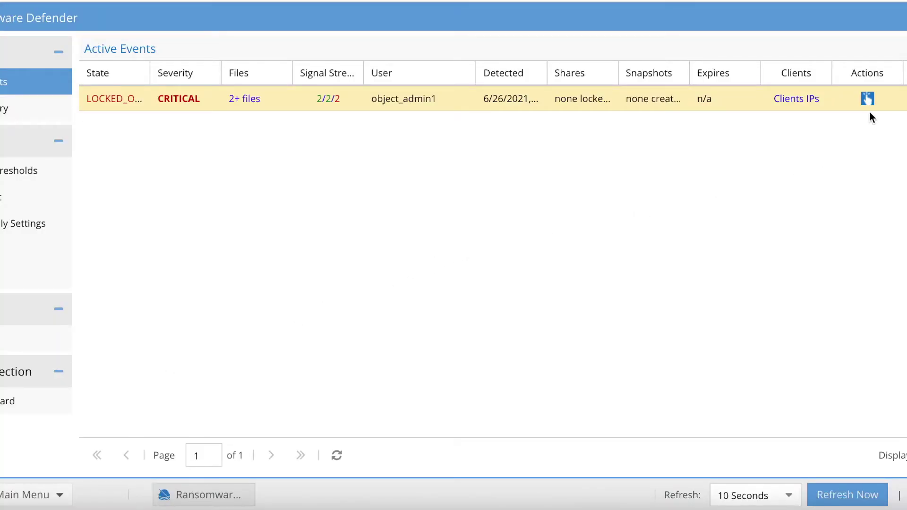
Apply Restore User Access to the locked-out event and confirm it.
left_click(867, 98)
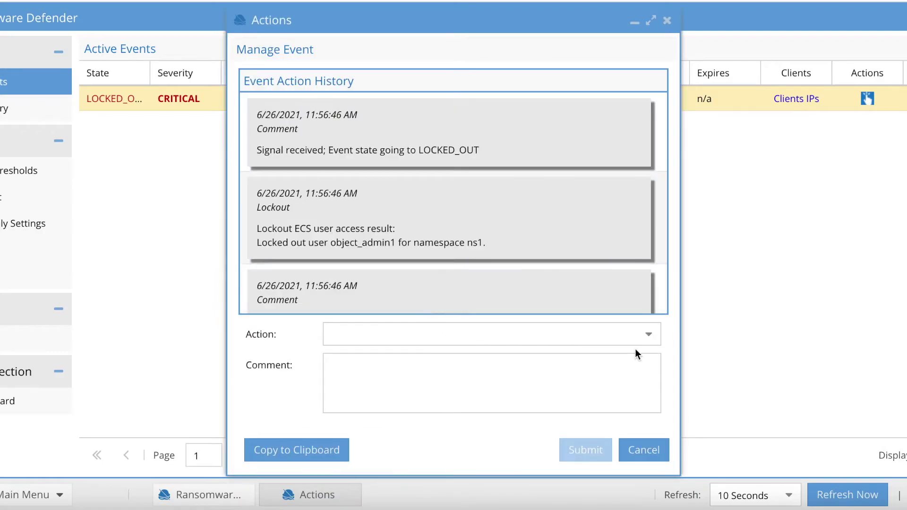
left_click(648, 336)
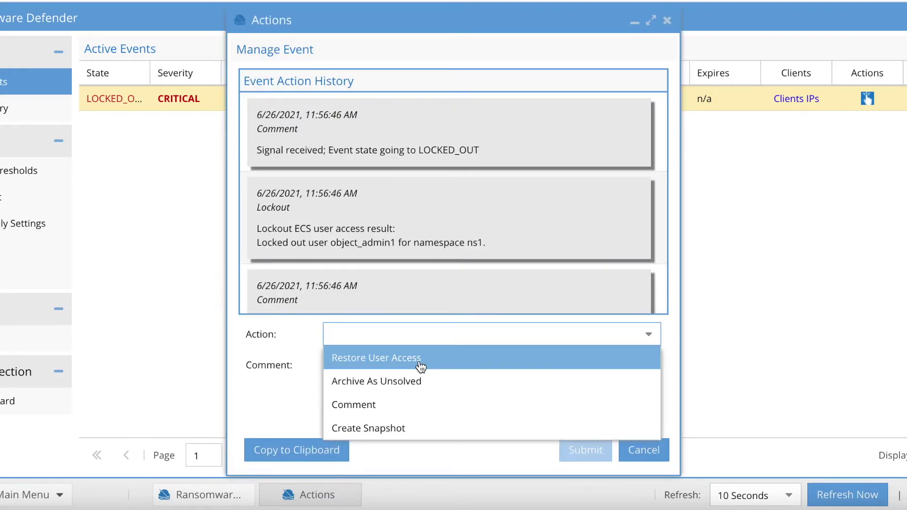
left_click(420, 366)
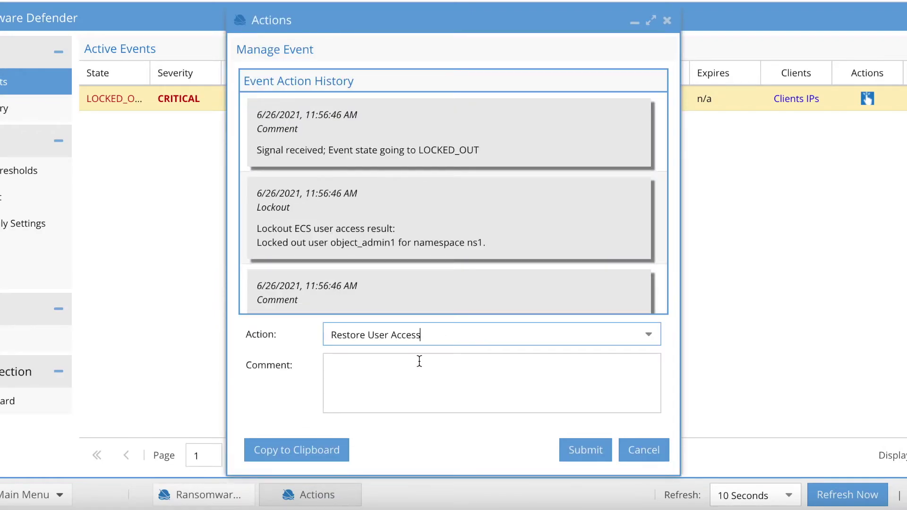
left_click(582, 451)
left_click(423, 293)
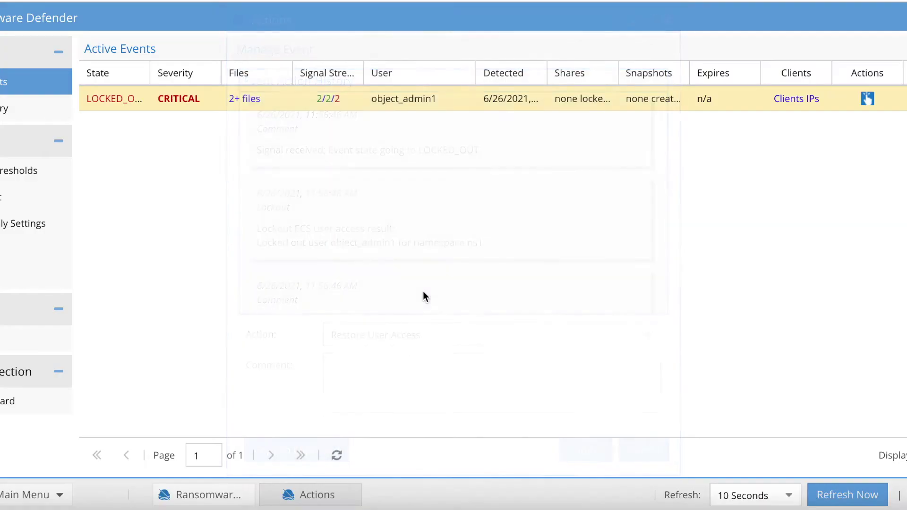
Check the finished Restore ECS user job's result for ns1, then minimize the job list.
left_click(203, 495)
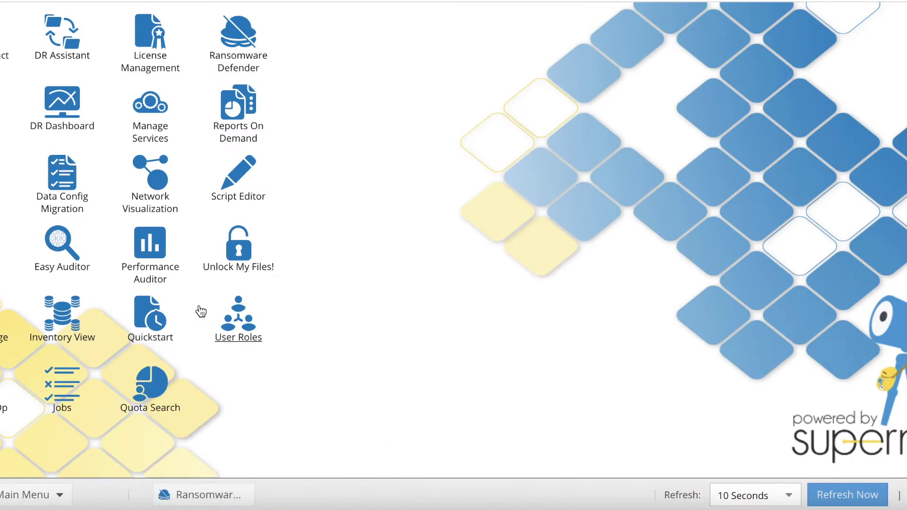
left_click(71, 405)
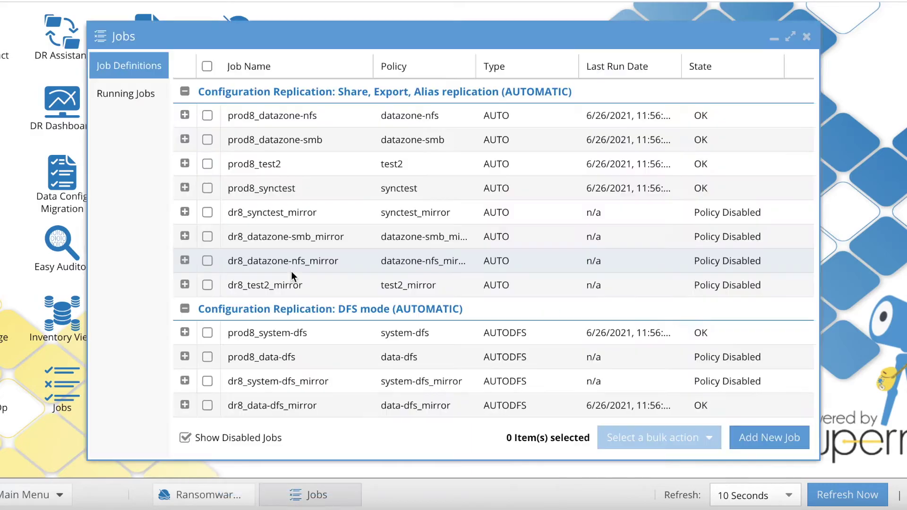
left_click(139, 95)
left_click(265, 140)
left_click(271, 118)
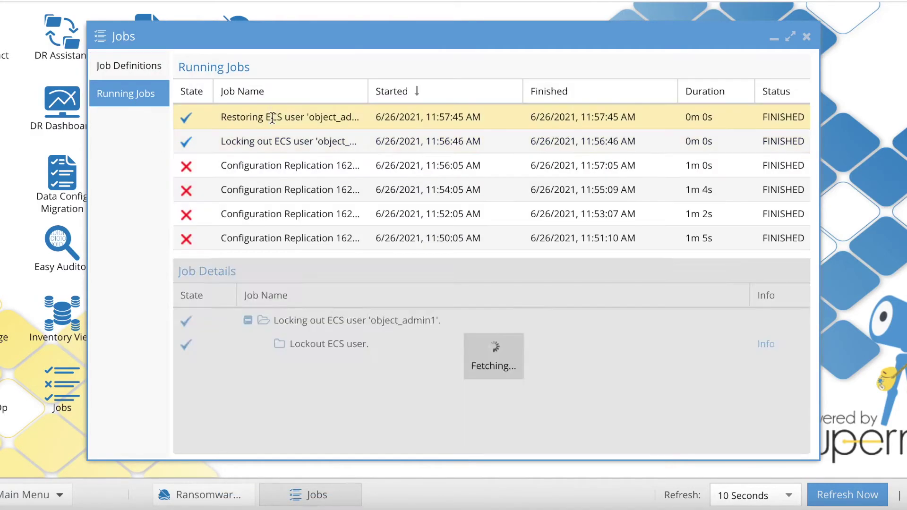
left_click(317, 342)
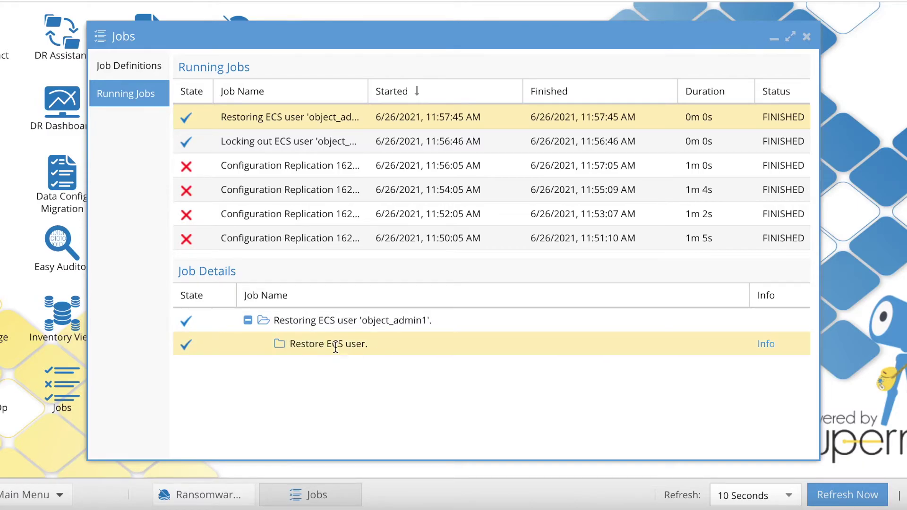
left_click(765, 344)
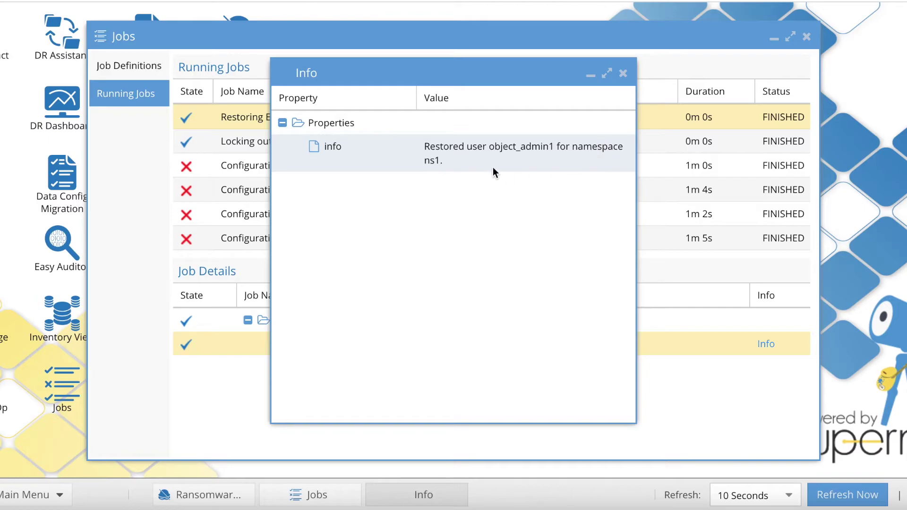
left_click(624, 74)
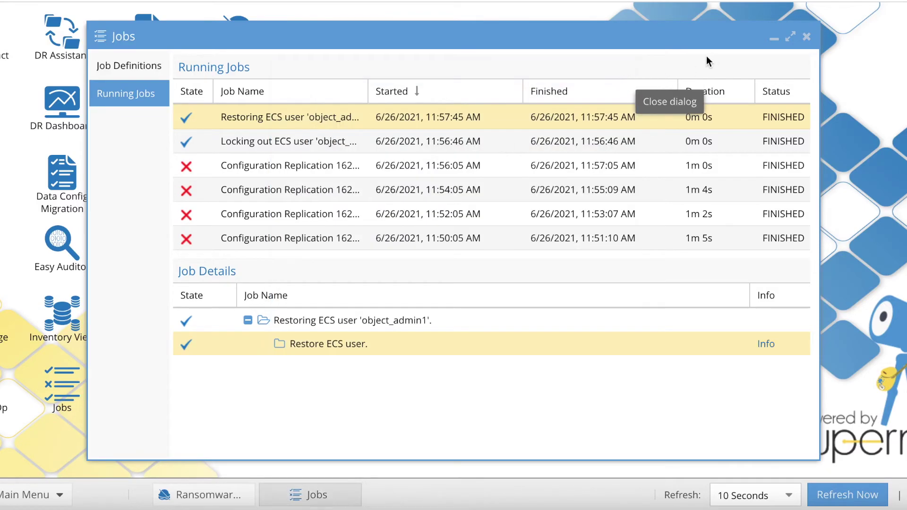
left_click(774, 39)
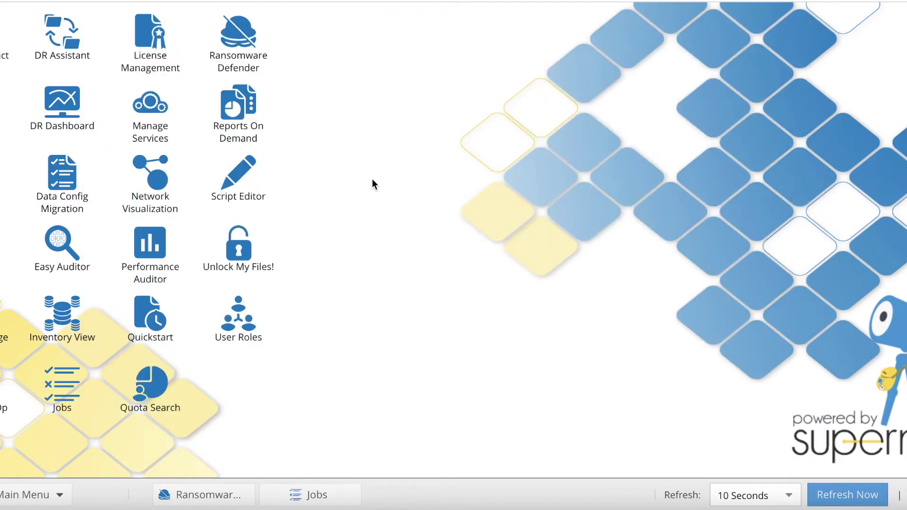
Archive the object_admin1 critical event as recovered through its Actions dialog.
left_click(245, 69)
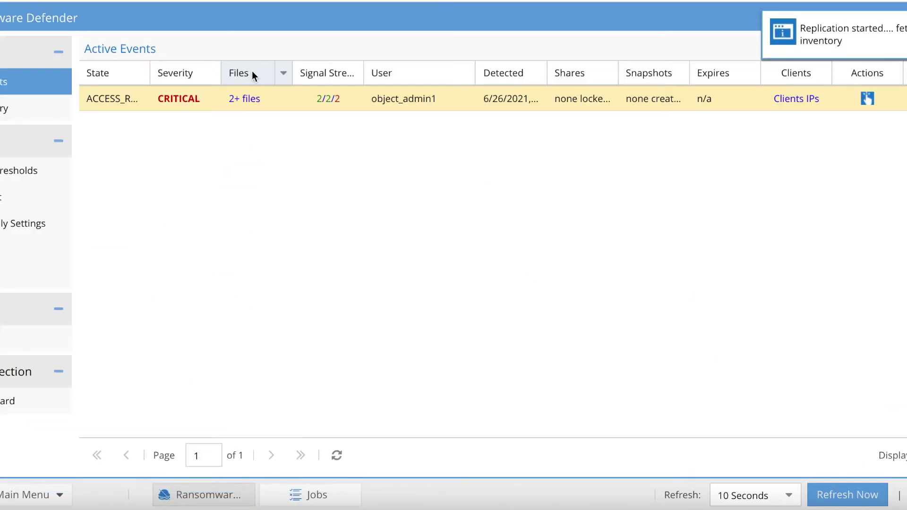
left_click(868, 100)
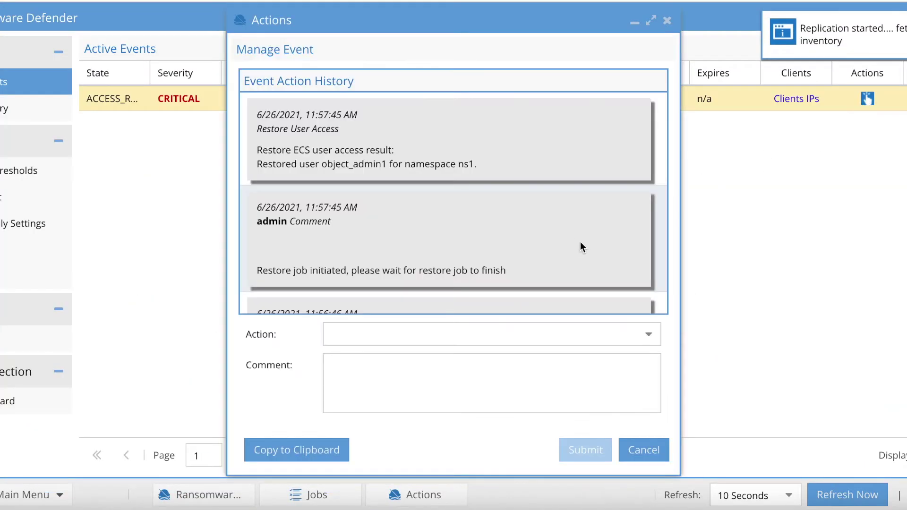
left_click(648, 334)
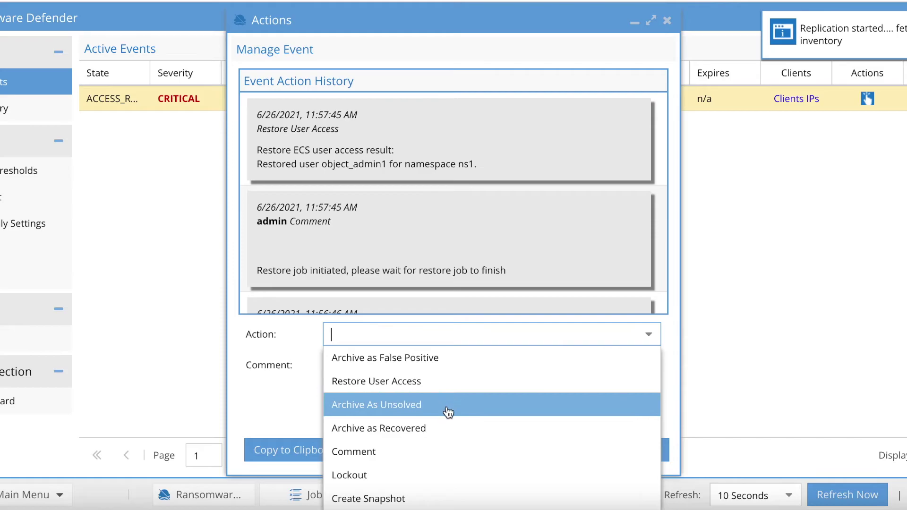
left_click(441, 427)
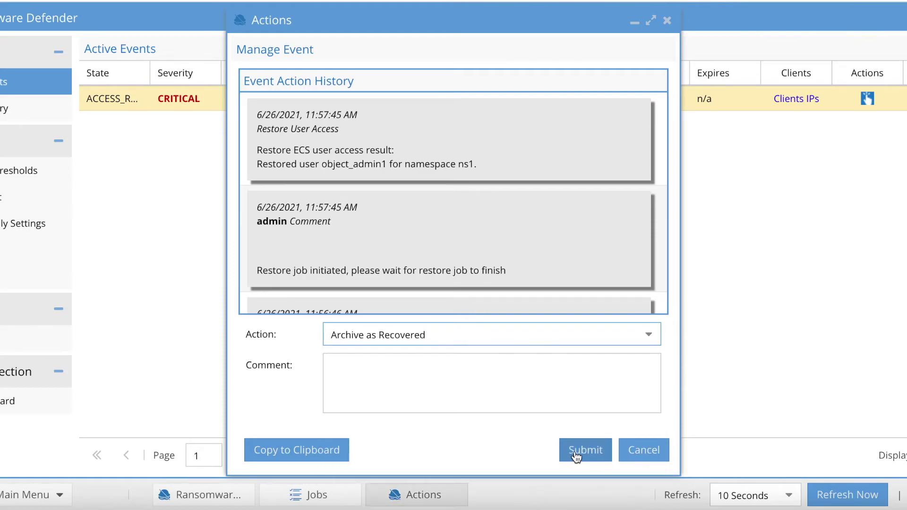
left_click(576, 456)
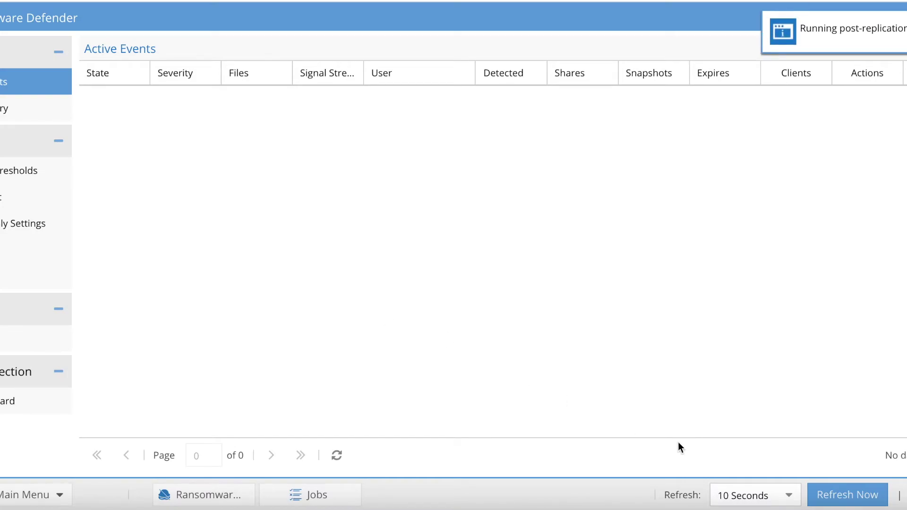
Select all eight .locky files in Cyberduck, delete them, confirm, and dismiss the failure error.
left_click(831, 491)
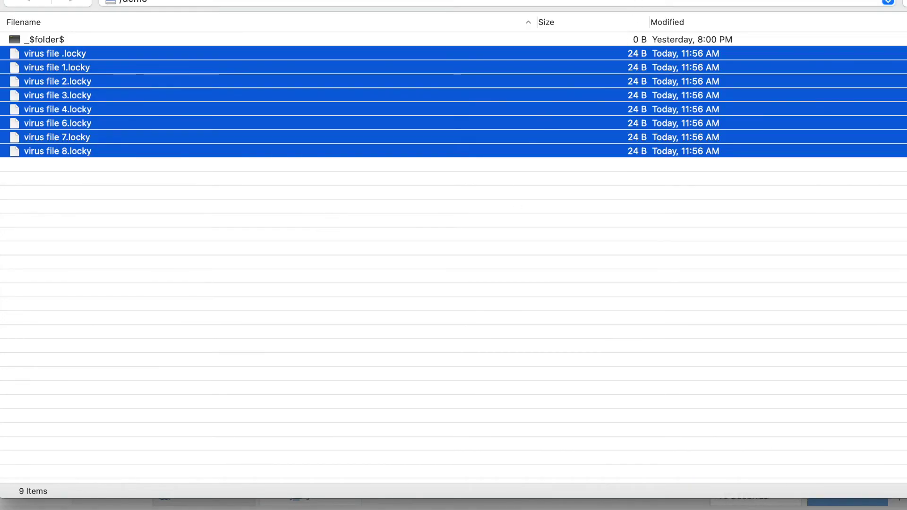
left_click(308, 210)
left_click(182, 58)
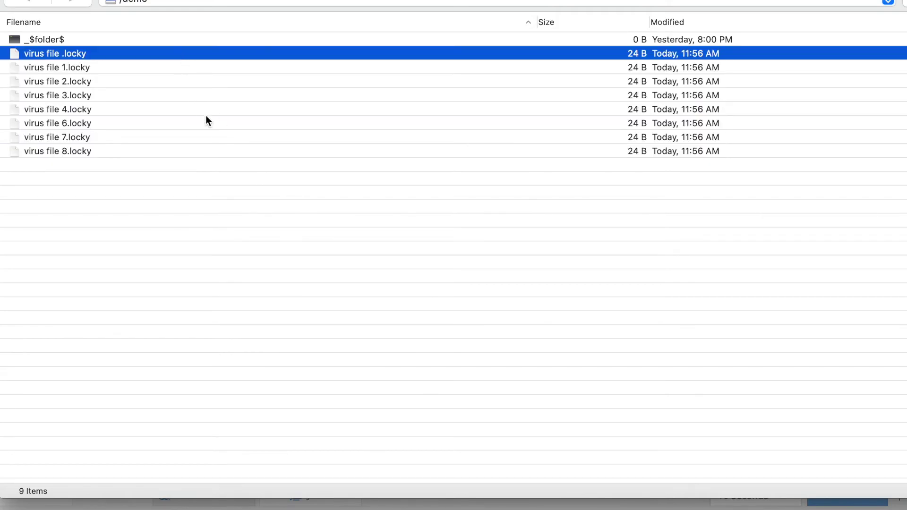
left_click(158, 147, "shift")
right_click(191, 151)
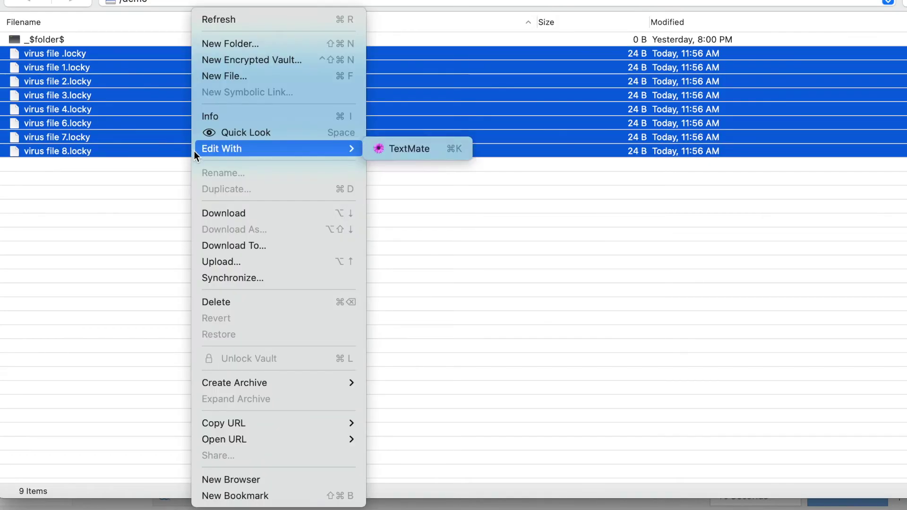
left_click(250, 305)
left_click(514, 308)
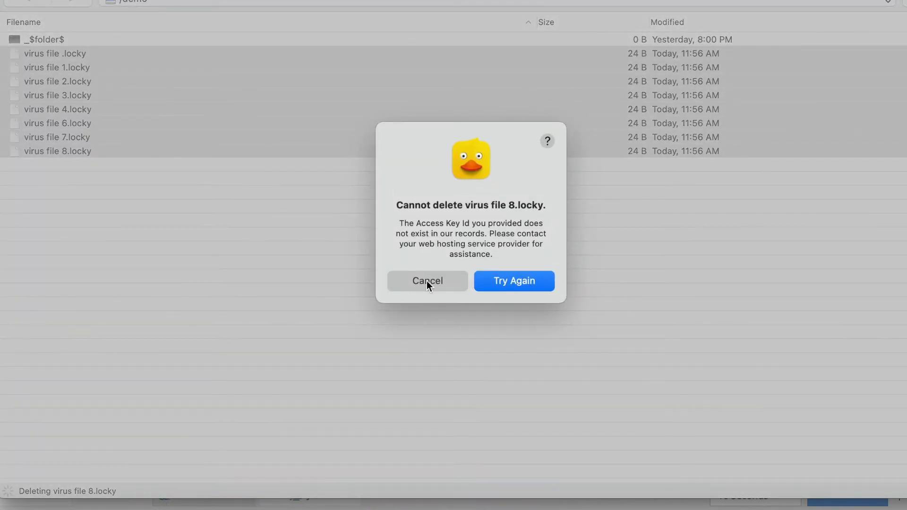
left_click(525, 280)
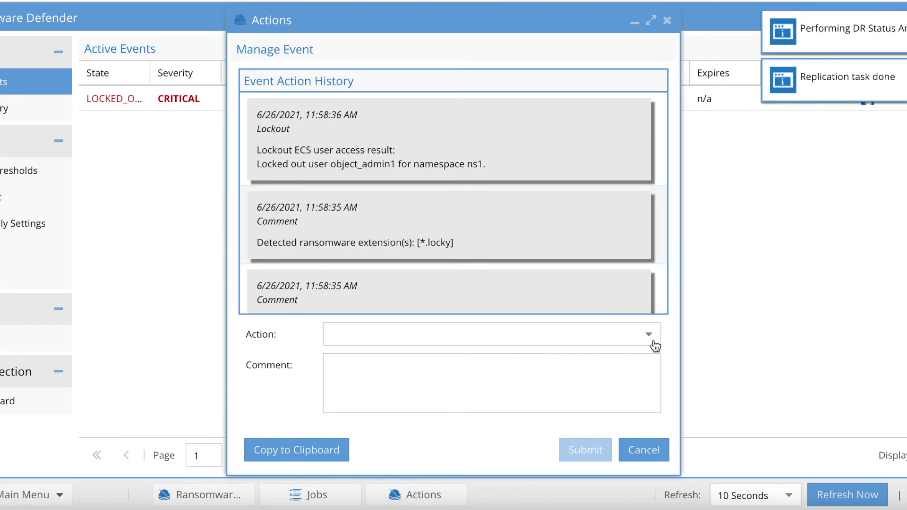
Restore object_admin1's access for the new lockout event and refresh the active events table.
scroll(488, 206, "down", 2)
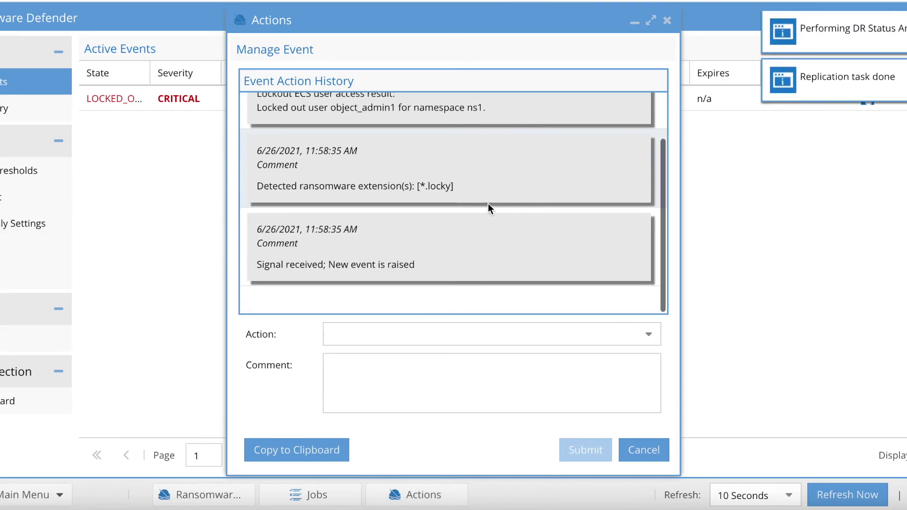
scroll(488, 206, "up", 2)
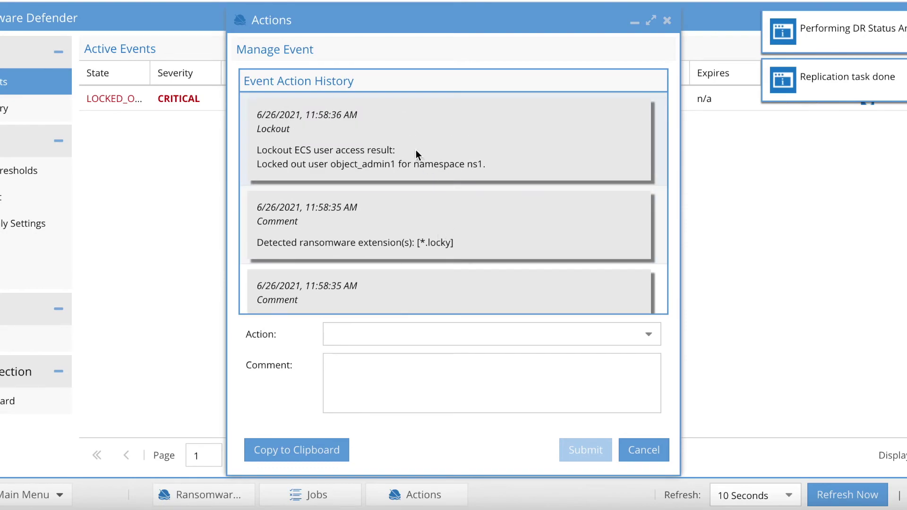
left_click(647, 336)
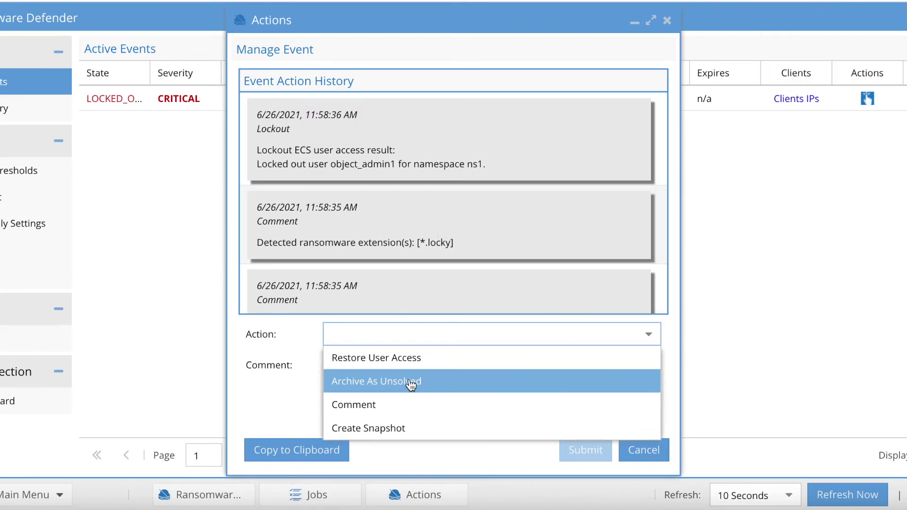
left_click(418, 360)
left_click(586, 450)
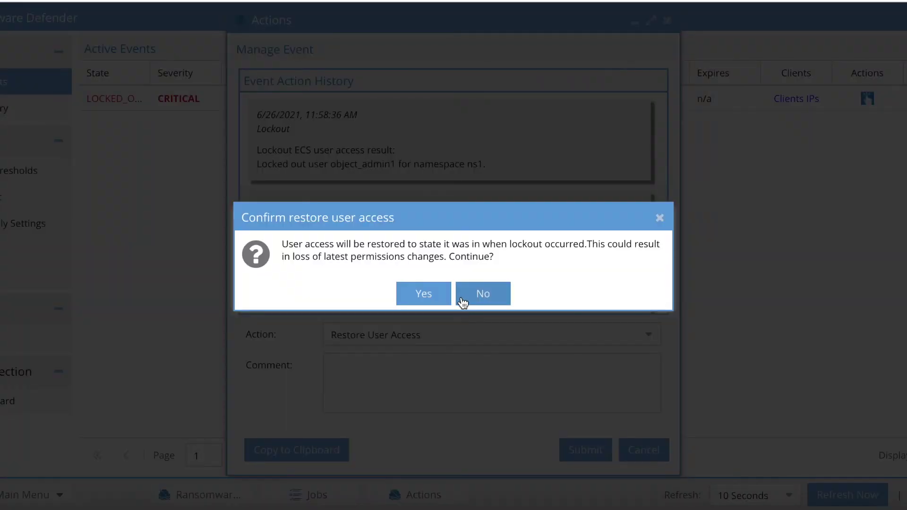
left_click(434, 294)
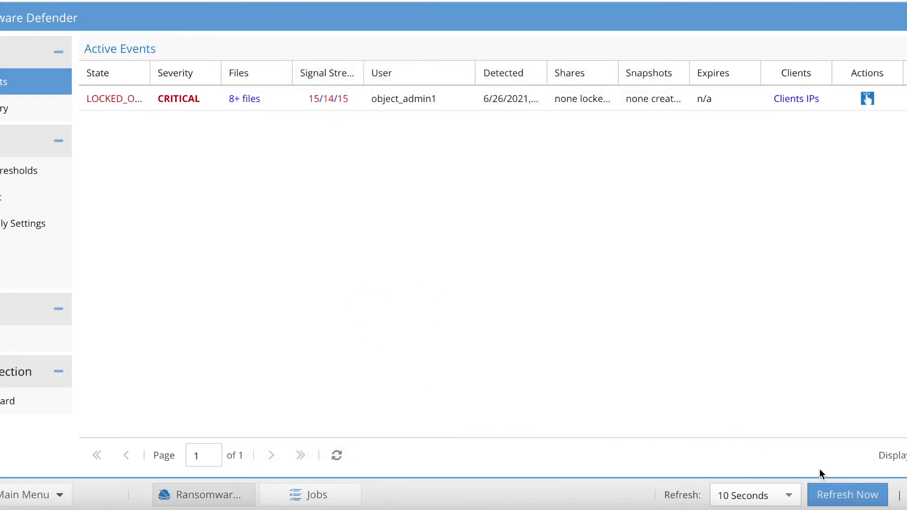
left_click(836, 494)
Archive the lockout event as recovered.
left_click(868, 98)
left_click(632, 331)
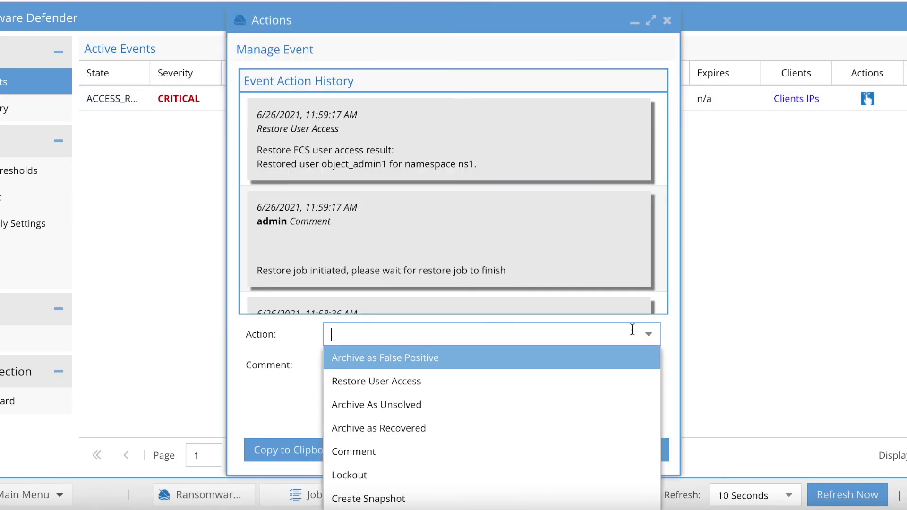
left_click(525, 427)
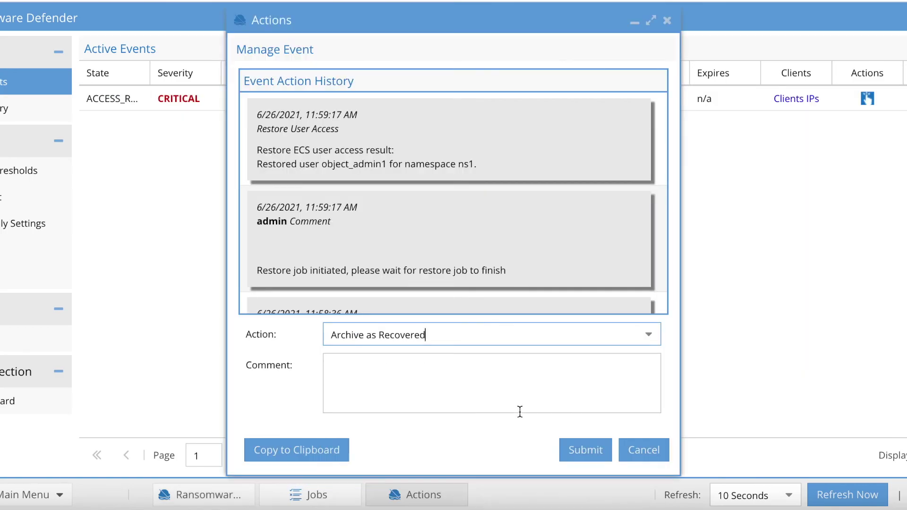
left_click(586, 451)
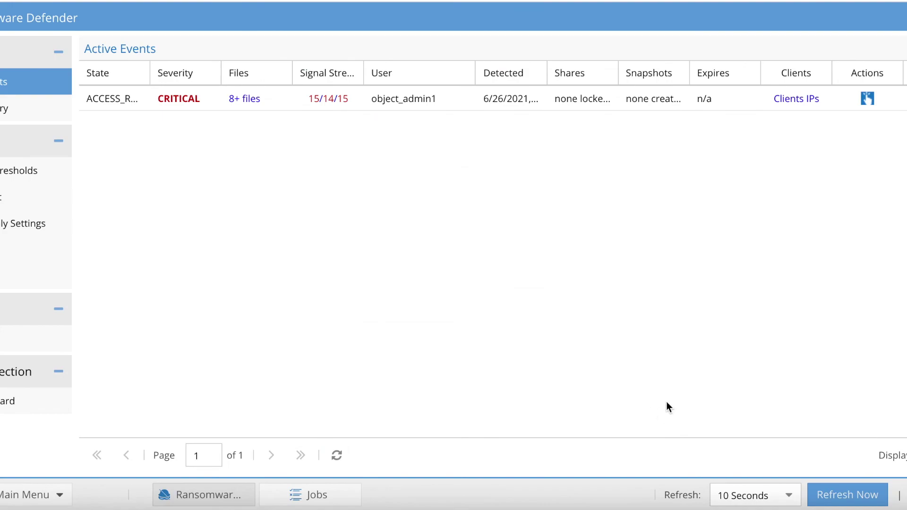